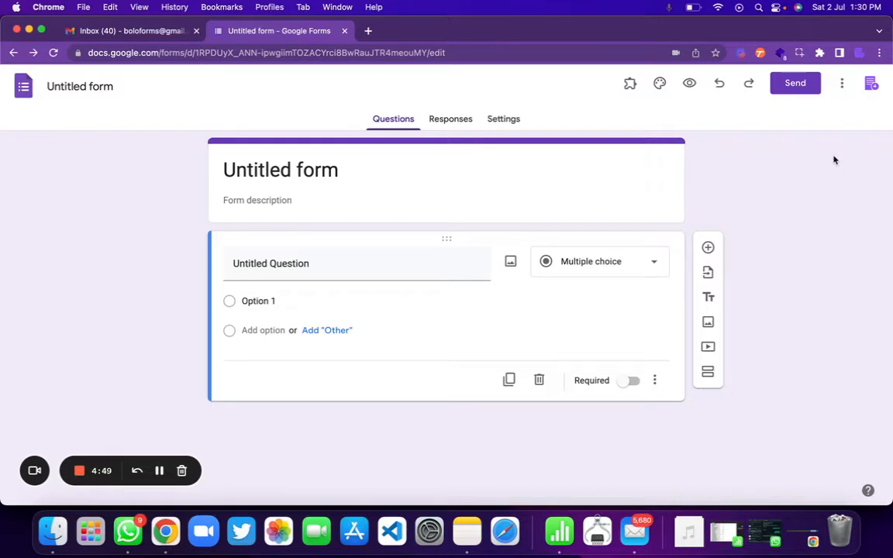
# Open the blank form's three-dot More menu to reach the add-ons
pyautogui.click(842, 83)
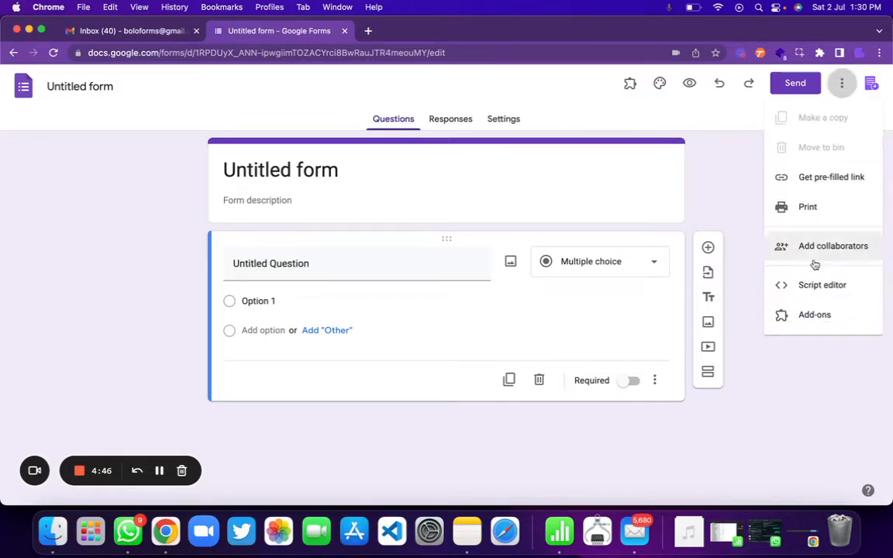
pyautogui.click(817, 312)
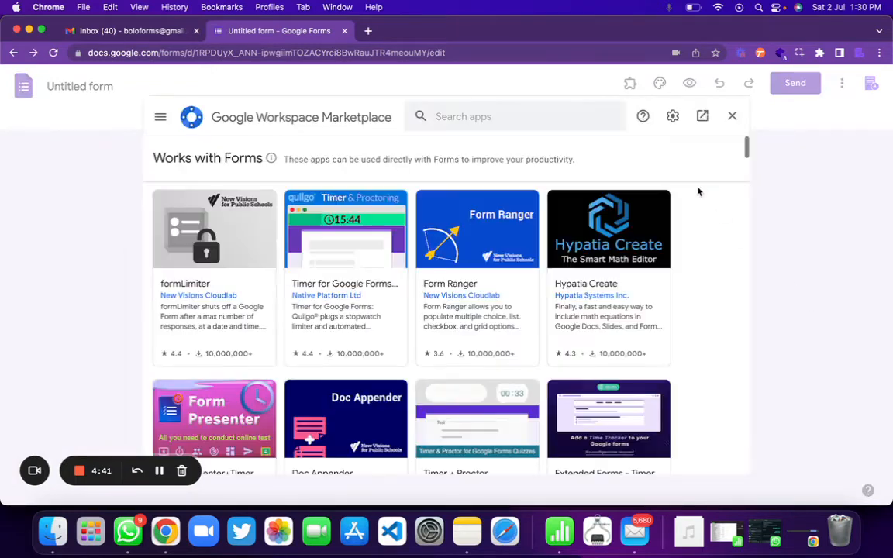
pyautogui.click(535, 118)
pyautogui.write('boloforms')
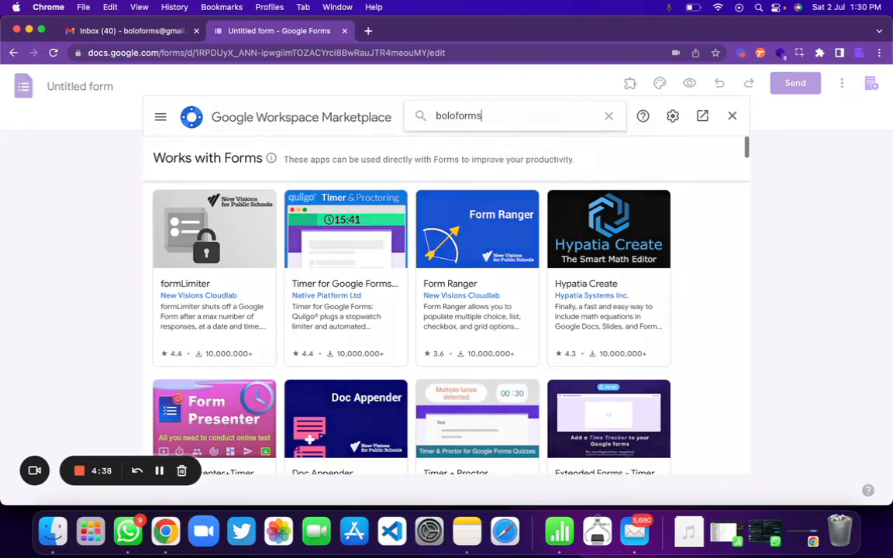
pyautogui.press('Return')
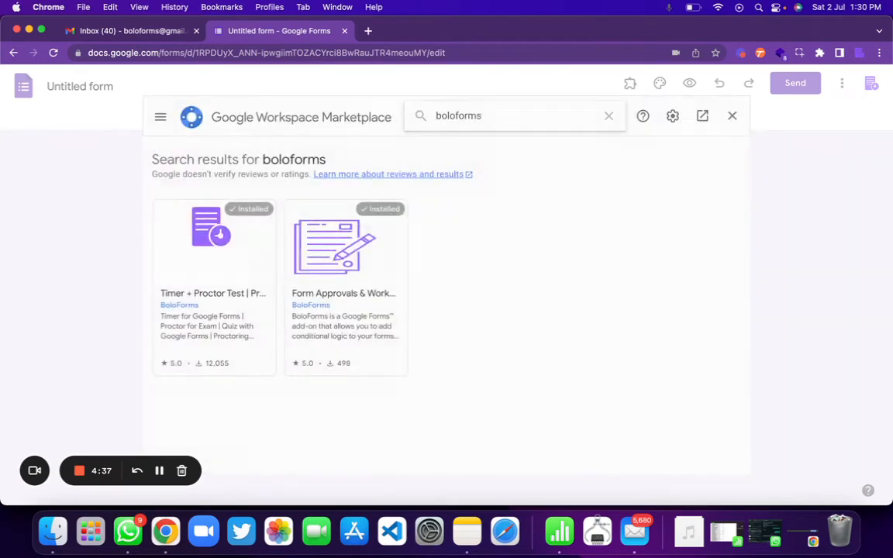
pyautogui.click(354, 311)
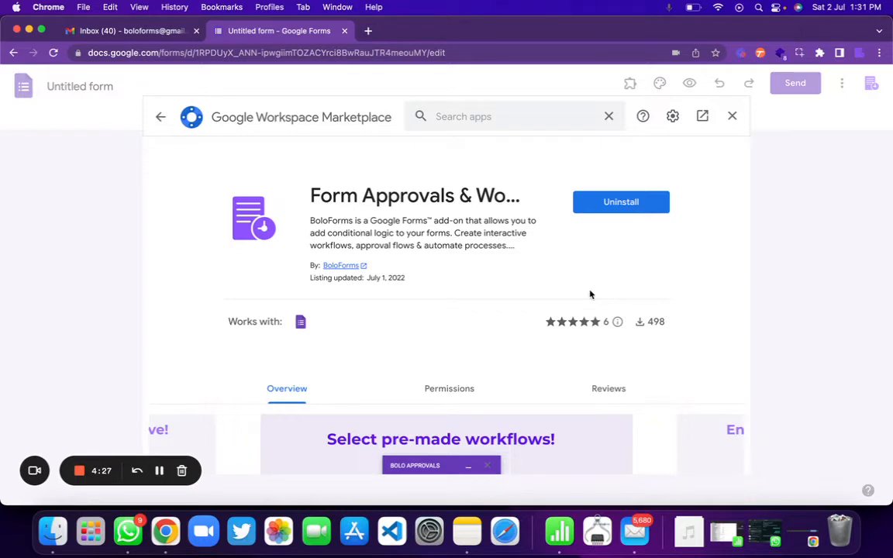
pyautogui.click(732, 116)
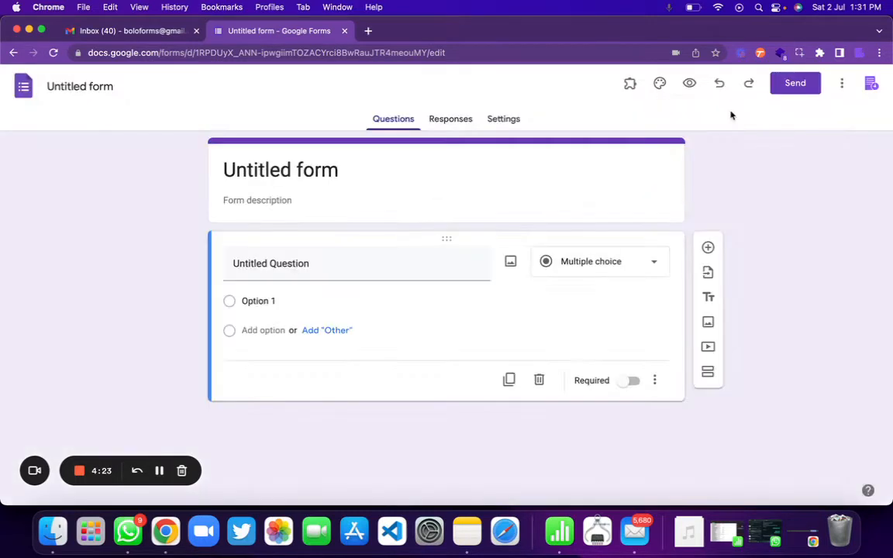
# Launch the Form Approvals & Workflow add-on and create a form from the Leave/Vacation Request template
pyautogui.click(53, 56)
pyautogui.click(630, 85)
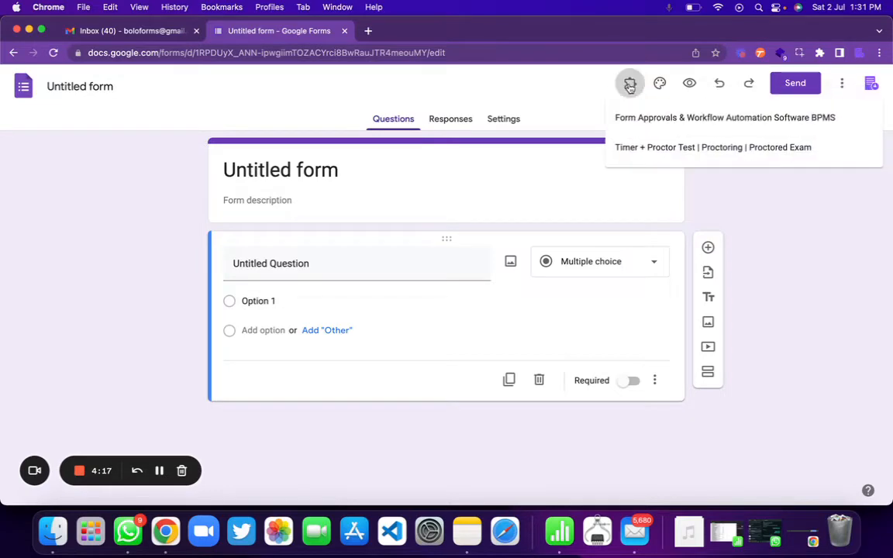
pyautogui.click(645, 121)
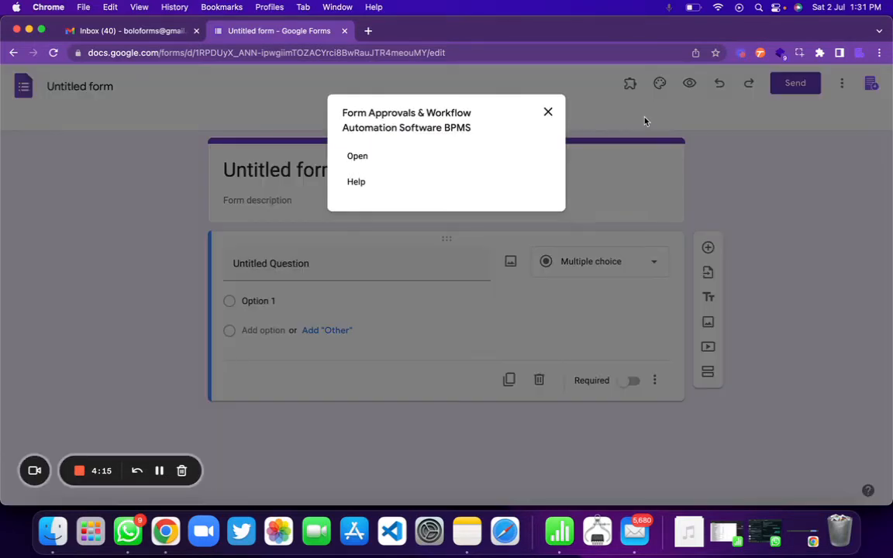
pyautogui.click(357, 156)
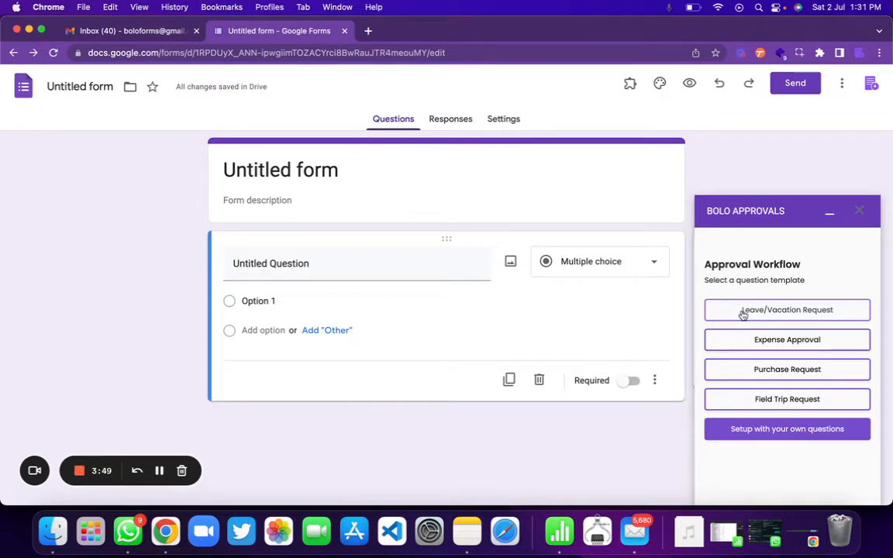
pyautogui.click(805, 313)
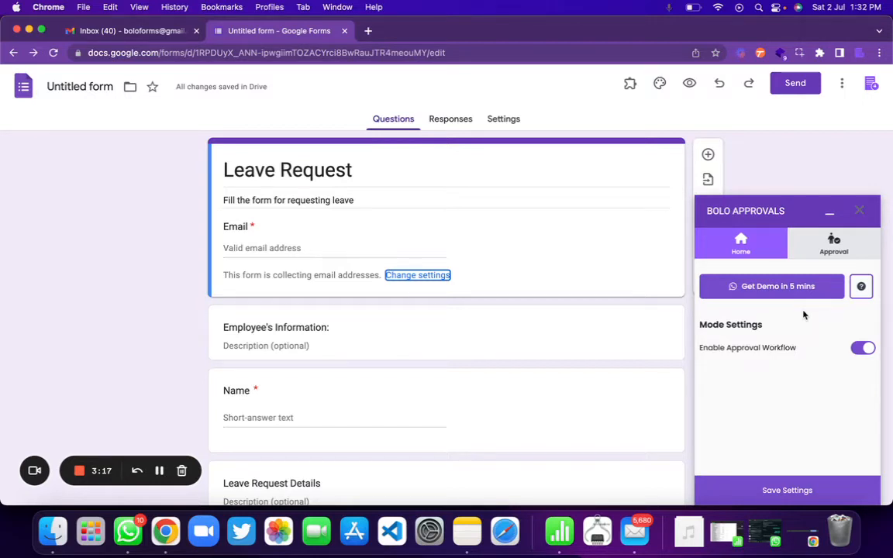
# Replace the approver email with the new recipient as 'can approve', save settings, and preview the form
pyautogui.click(837, 244)
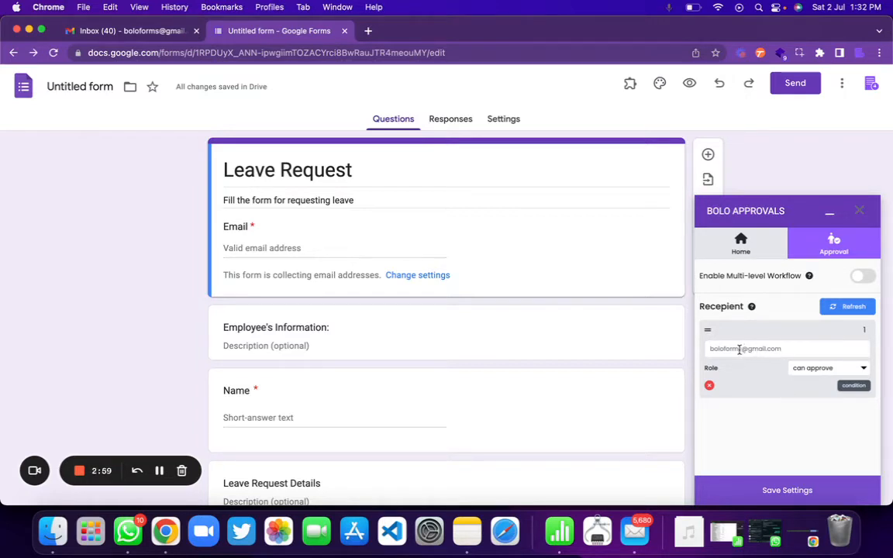
pyautogui.tripleClick(779, 350)
pyautogui.click(817, 370)
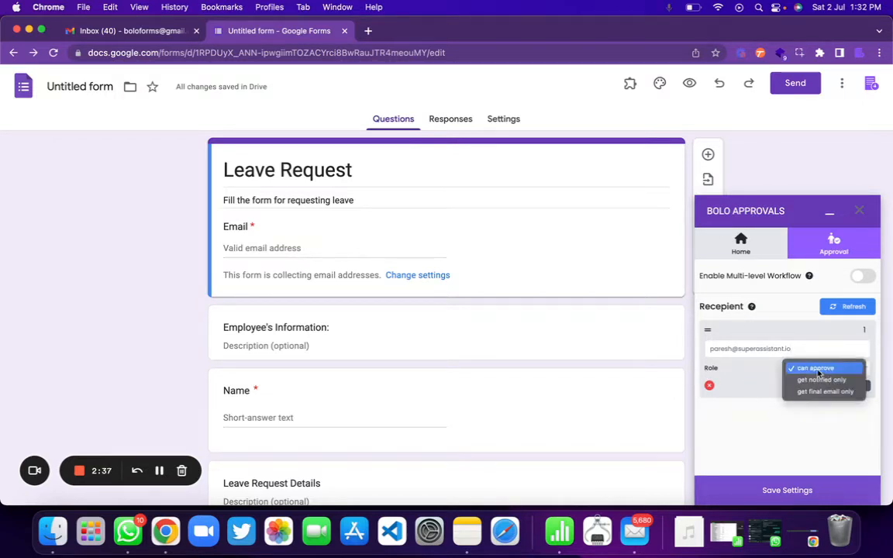
pyautogui.click(818, 370)
pyautogui.click(786, 490)
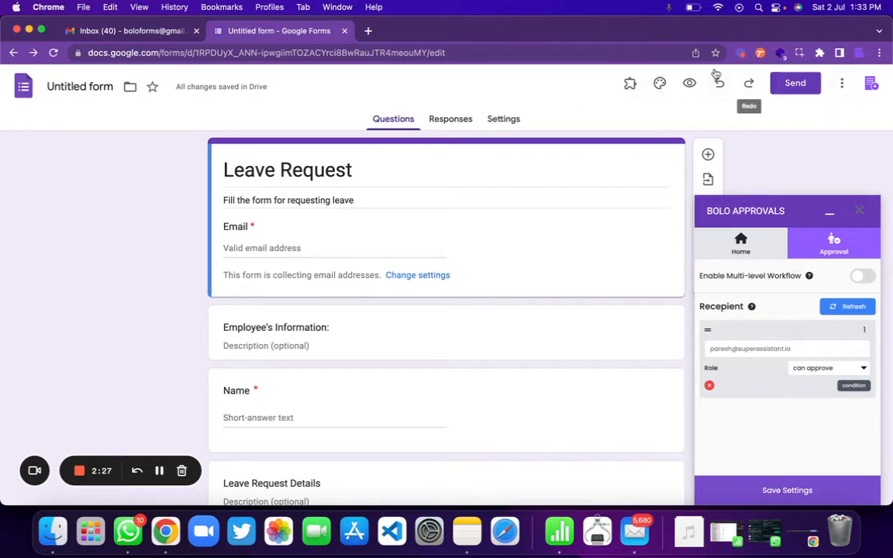
pyautogui.click(689, 83)
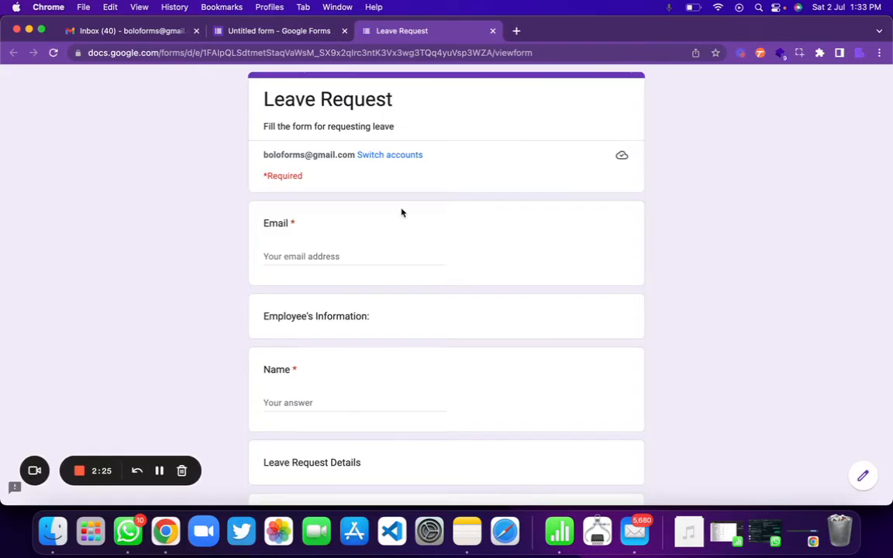
# Fill in the respondent's email and name, with 'Family Holiday' as the reason for leave
pyautogui.click(332, 259)
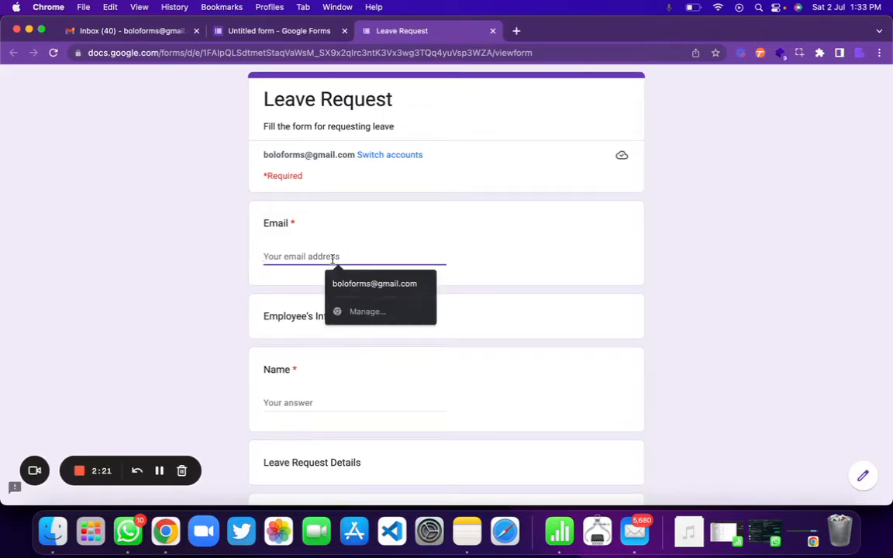
pyautogui.click(380, 284)
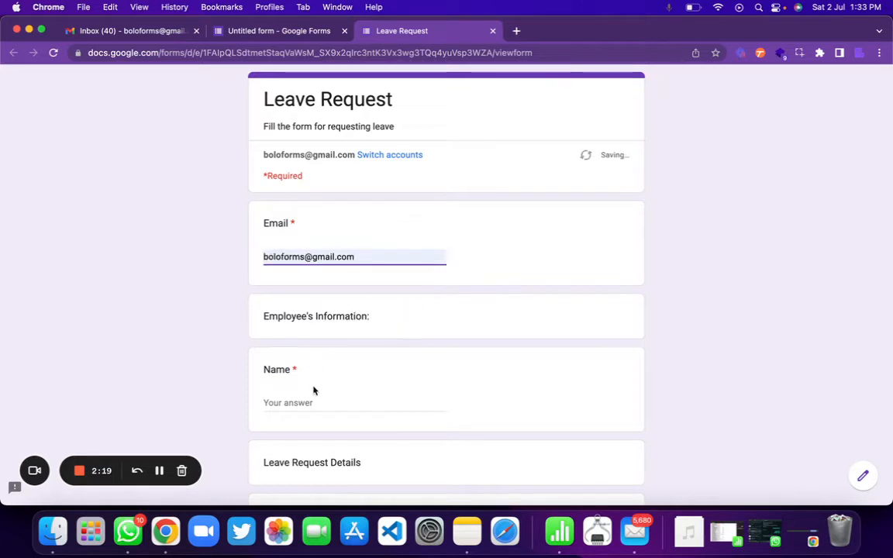
pyautogui.scroll(-2, 313, 384)
pyautogui.click(321, 342)
pyautogui.write('PA')
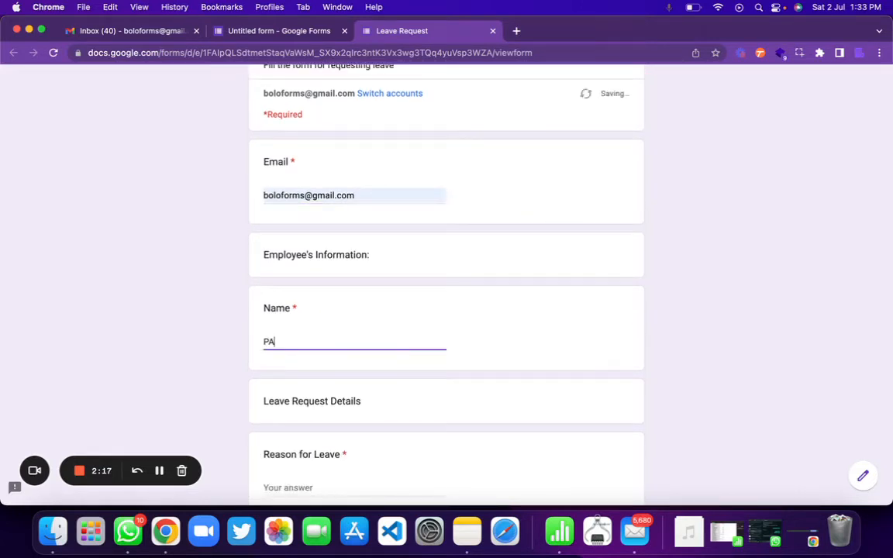
pyautogui.write('re')
pyautogui.press('BackSpace')
pyautogui.press('BackSpace')
pyautogui.write('sh')
pyautogui.scroll(-5, 316, 334)
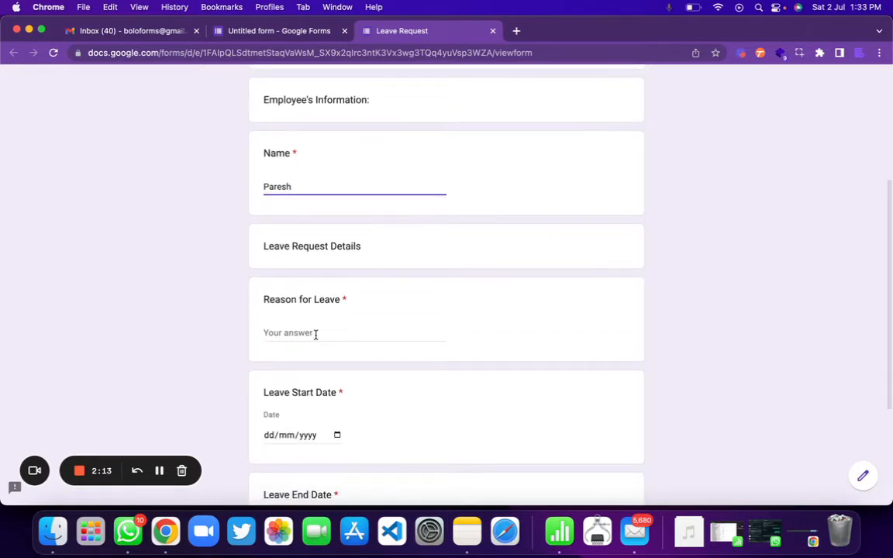
pyautogui.click(315, 334)
pyautogui.write('Family')
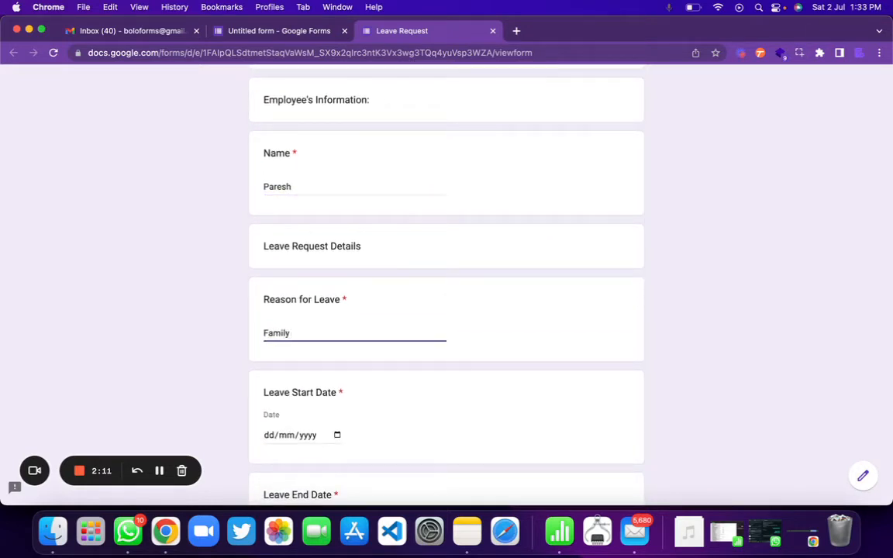
pyautogui.write(' Holiday')
# Pick leave dates 04/07/2022 to 07/07/2022 and submit the test request
pyautogui.scroll(-3, 323, 343)
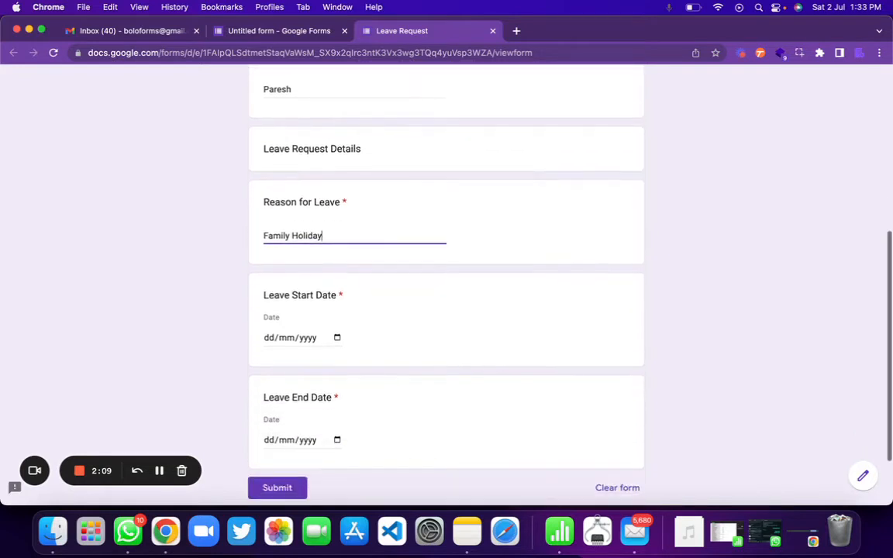
pyautogui.click(337, 305)
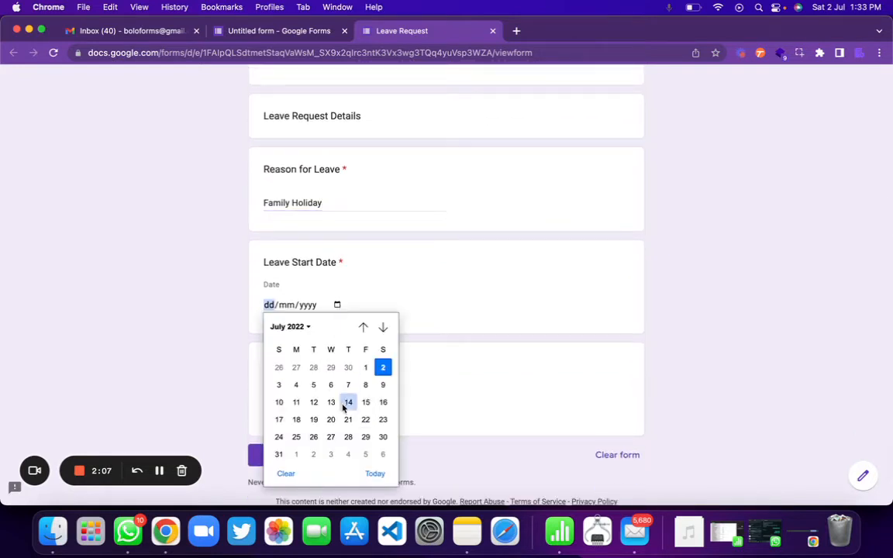
pyautogui.click(296, 384)
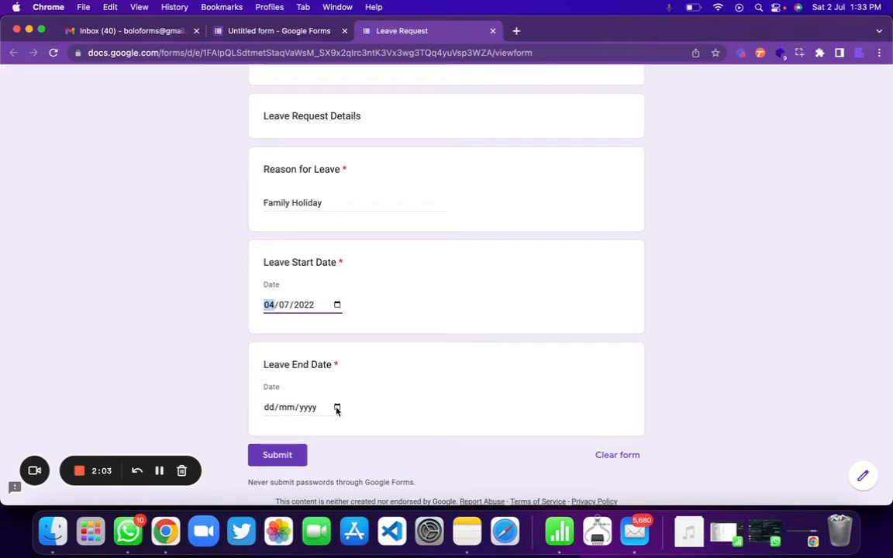
pyautogui.click(337, 407)
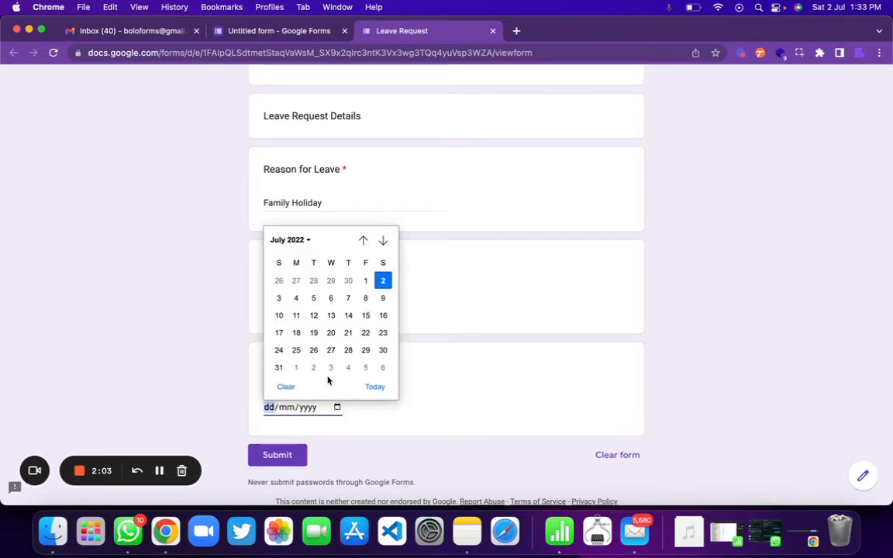
pyautogui.click(348, 299)
pyautogui.click(291, 456)
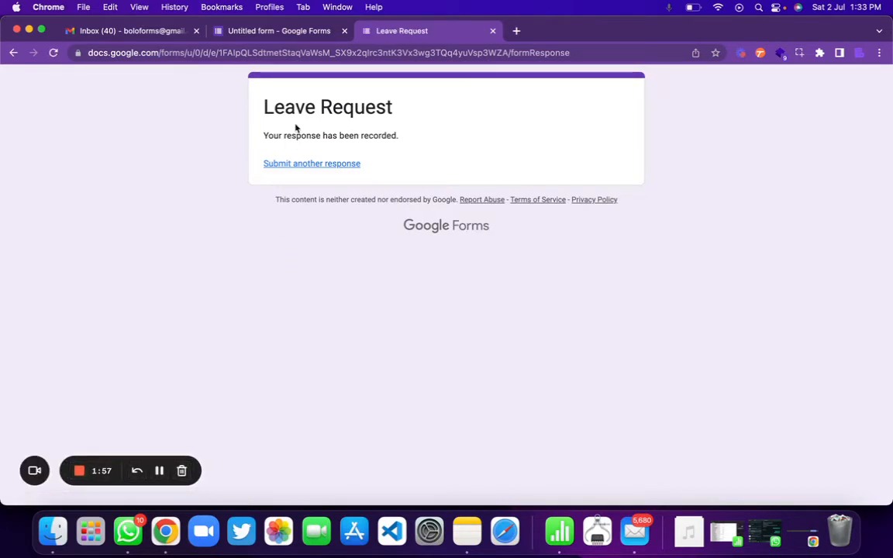
# Go to the form's responses and dismiss the response-destination dialog without creating a sheet
pyautogui.click(310, 32)
pyautogui.click(451, 130)
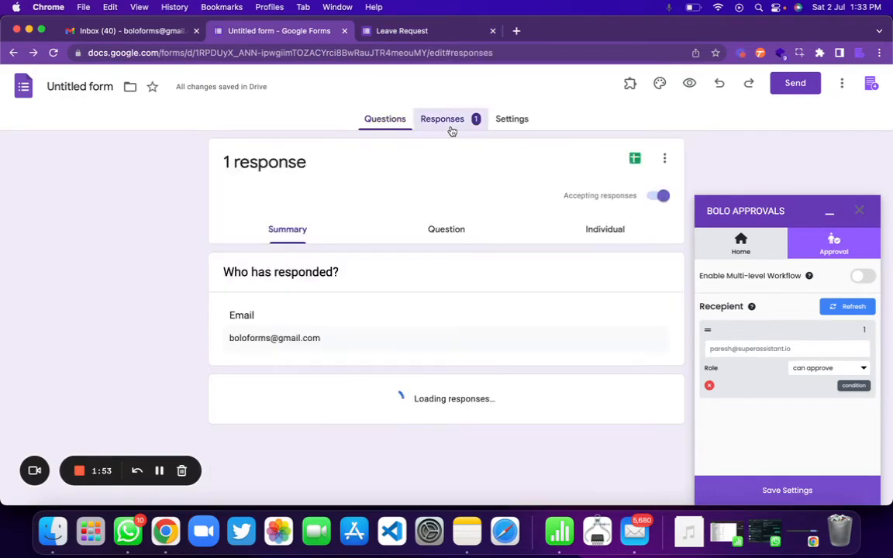
pyautogui.click(636, 159)
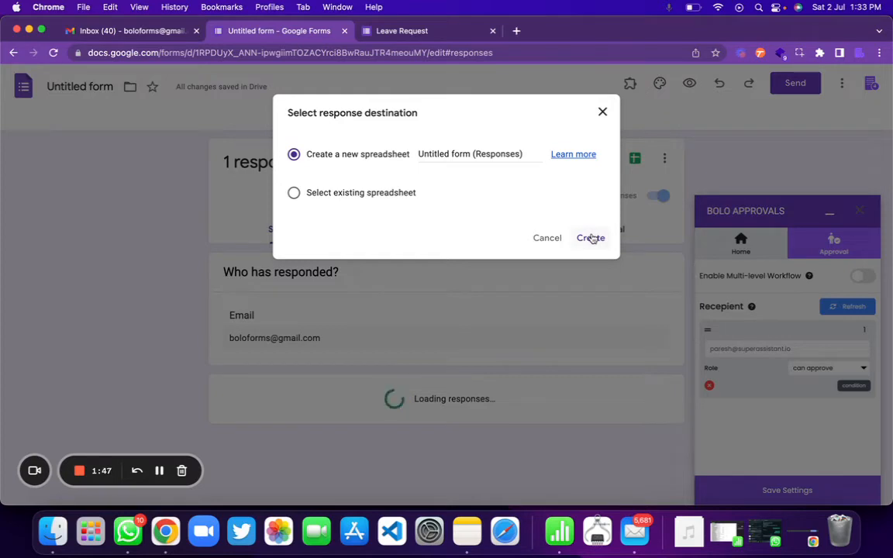
pyautogui.click(604, 112)
# Open the linked Leave Request (Bolo App) sheet and follow the response's Detailed View link
pyautogui.click(54, 52)
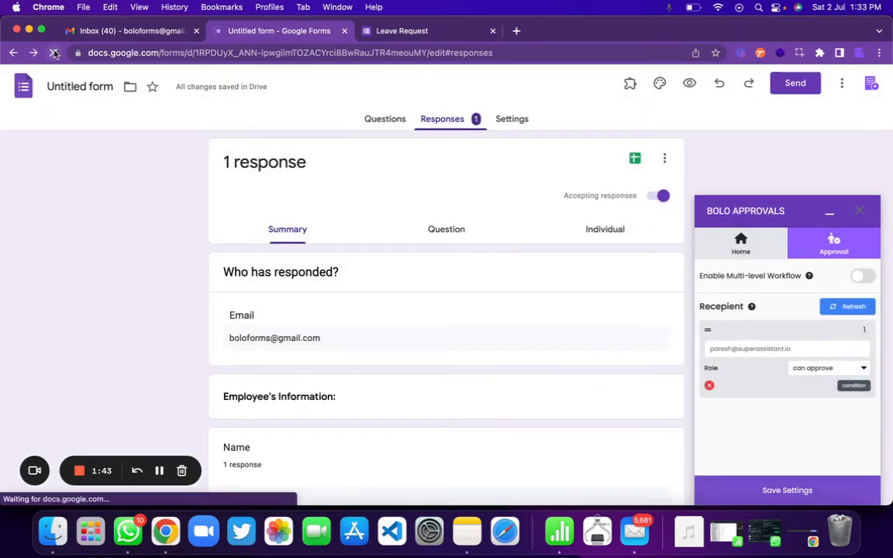
pyautogui.click(444, 121)
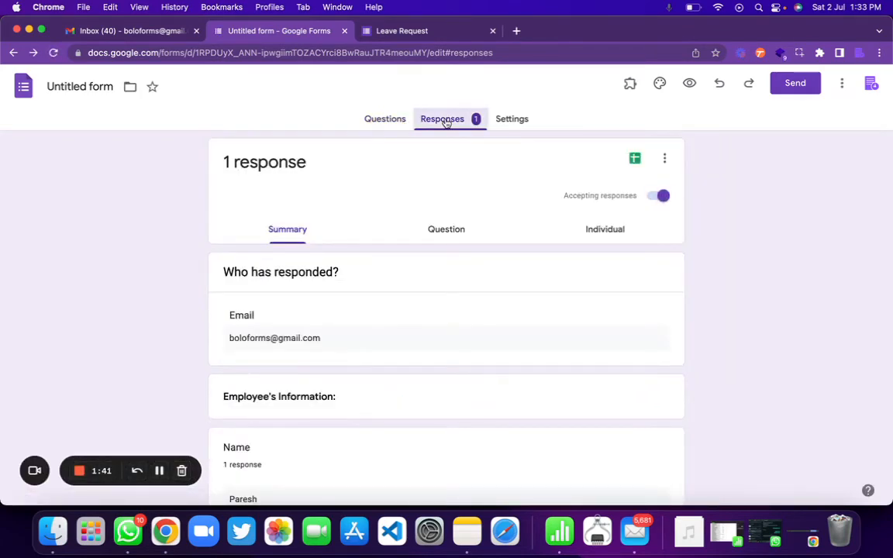
pyautogui.click(636, 160)
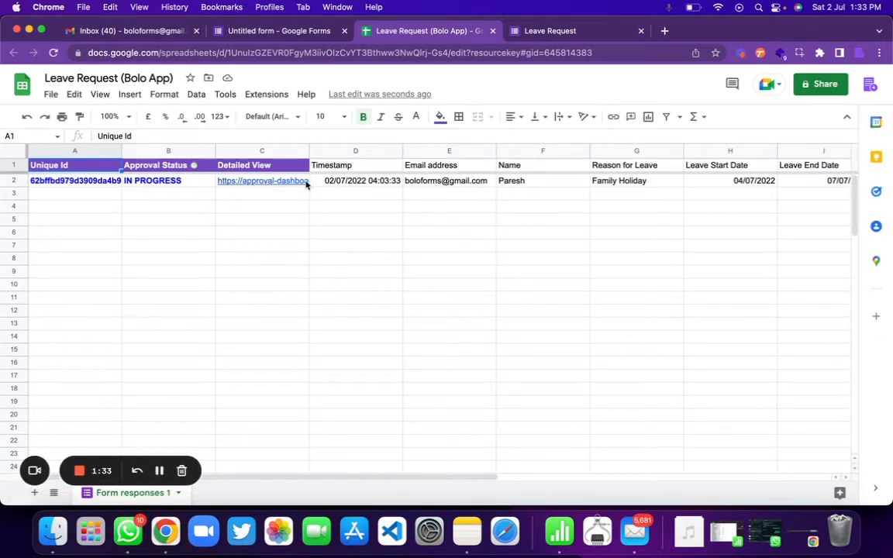
pyautogui.moveTo(306, 183)
pyautogui.click(299, 203)
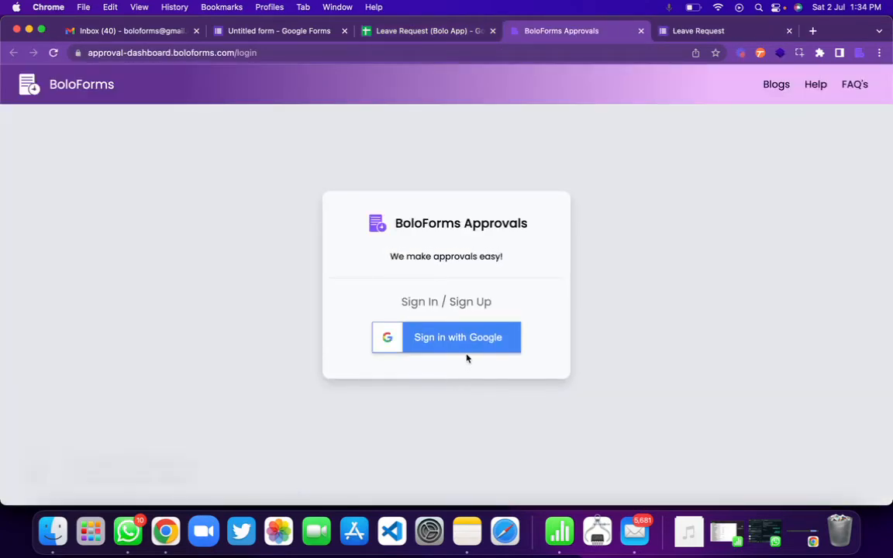
# Sign in to BoloForms Approvals with the owner's Google account and open the Leave Request response's details
pyautogui.click(471, 345)
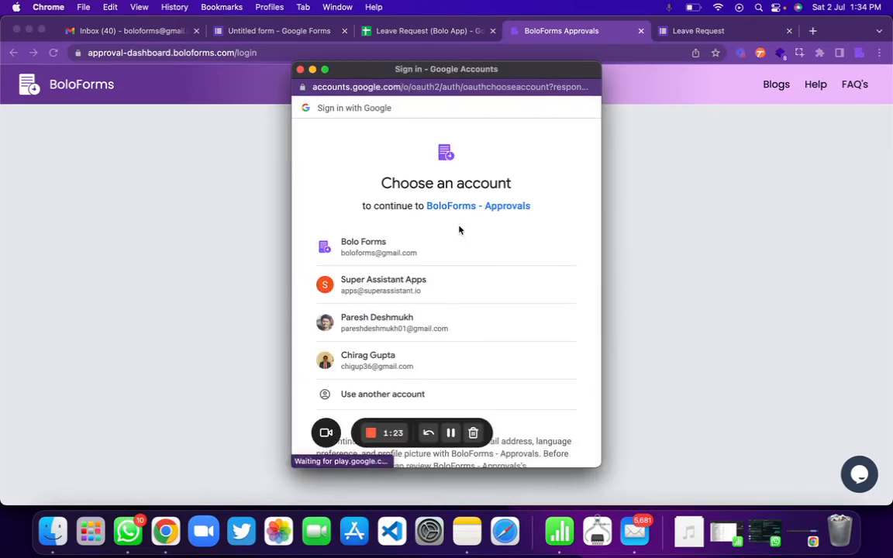
pyautogui.click(404, 256)
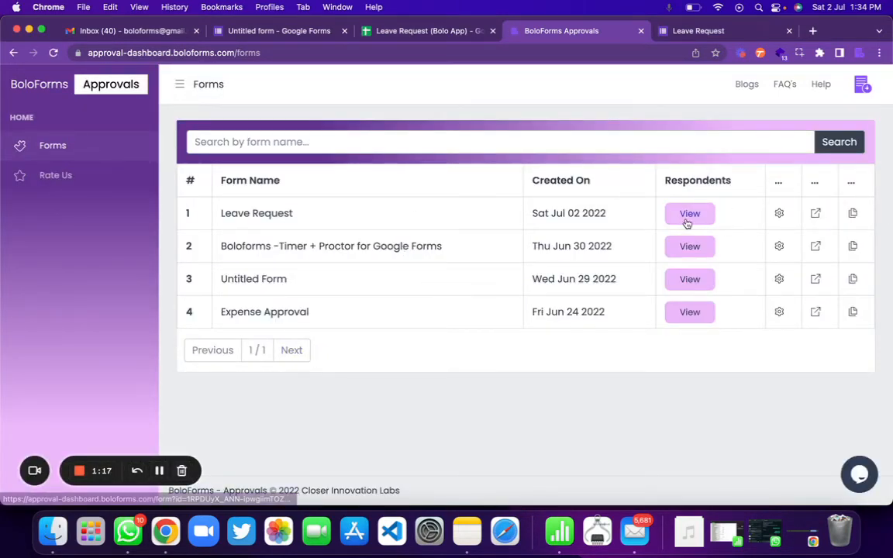
pyautogui.click(689, 217)
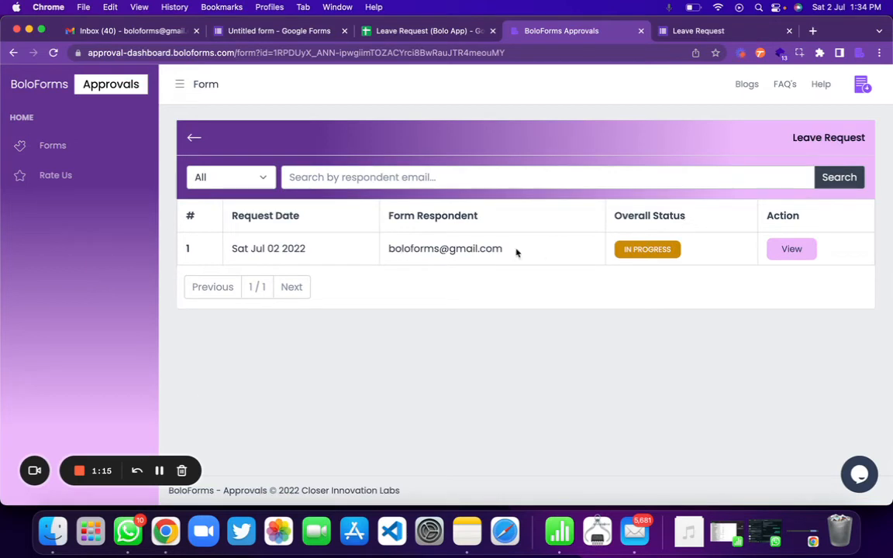
pyautogui.click(791, 252)
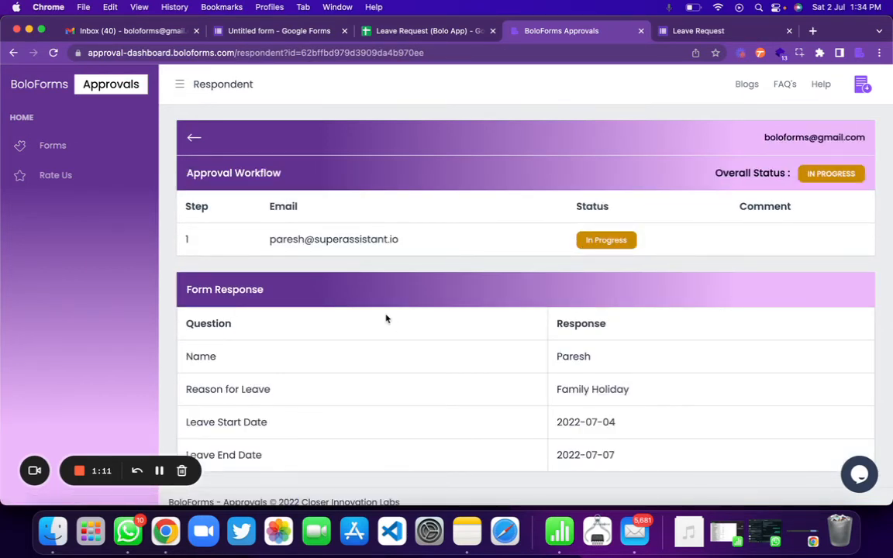
pyautogui.hotkey('ctrl', 'Up')
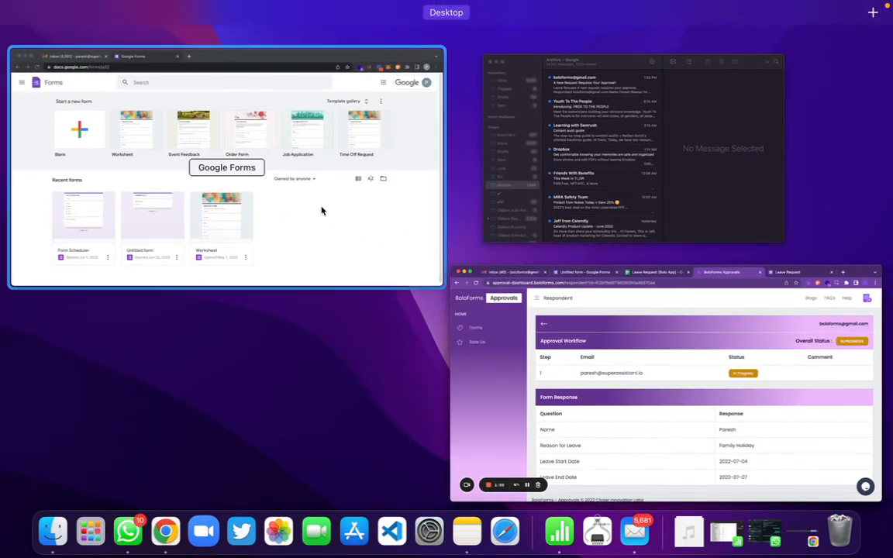
# In the Gmail inbox, open 'A New Request Requires Your Approval!' and choose its Approve button
pyautogui.click(365, 258)
pyautogui.click(146, 31)
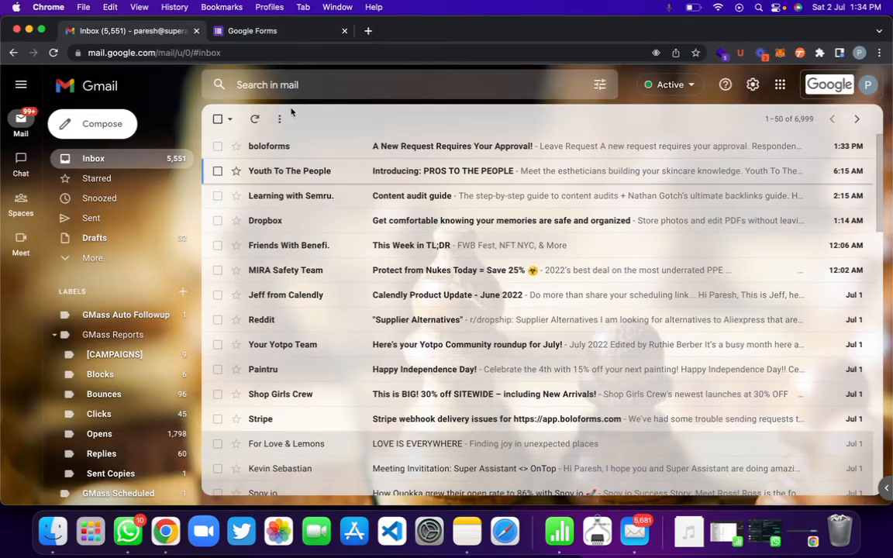
pyautogui.click(295, 146)
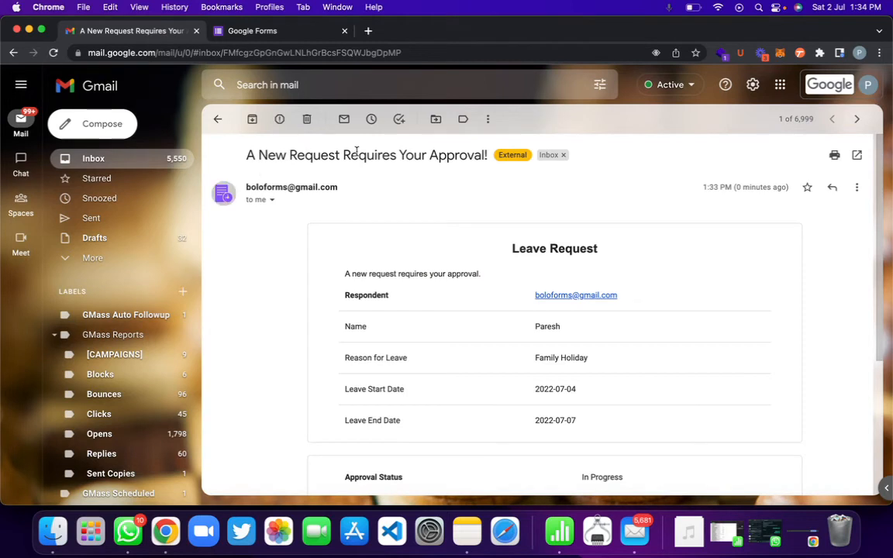
pyautogui.scroll(-5, 396, 313)
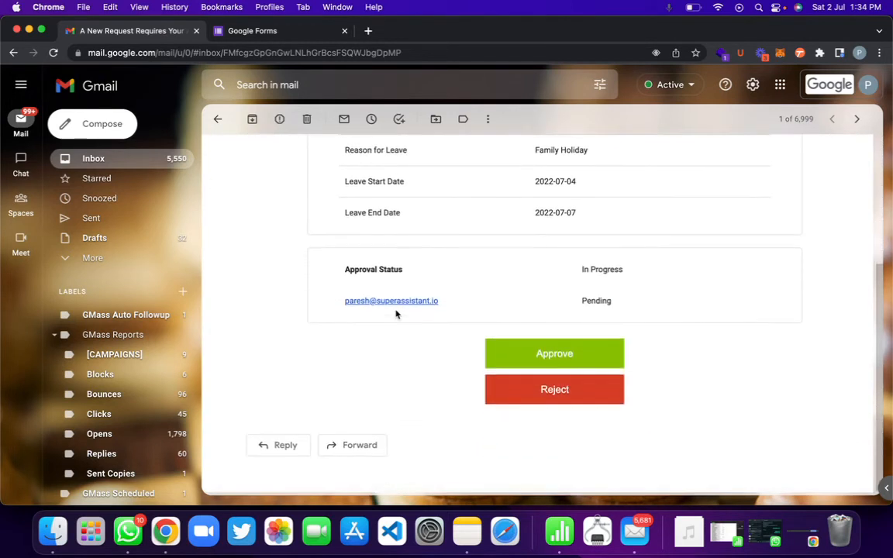
pyautogui.click(544, 355)
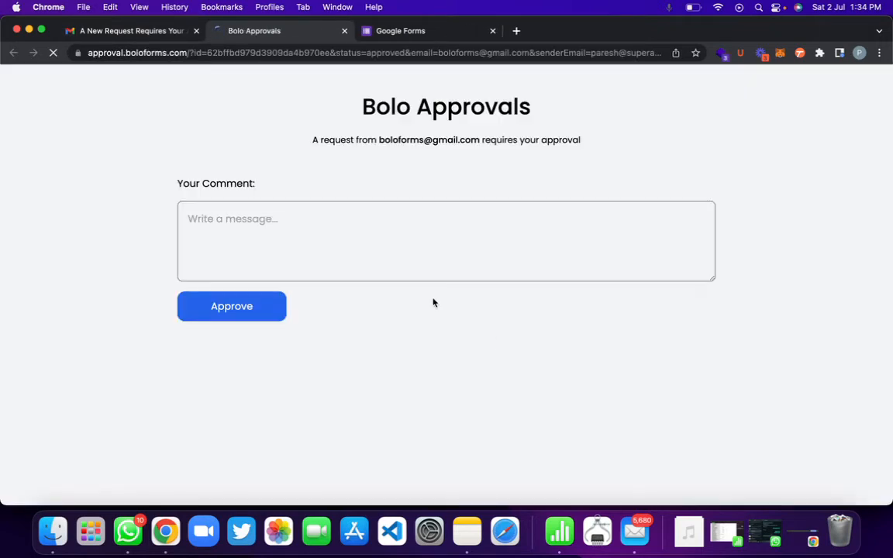
# Add the comment 'Yes' and approve the leave request
pyautogui.click(284, 216)
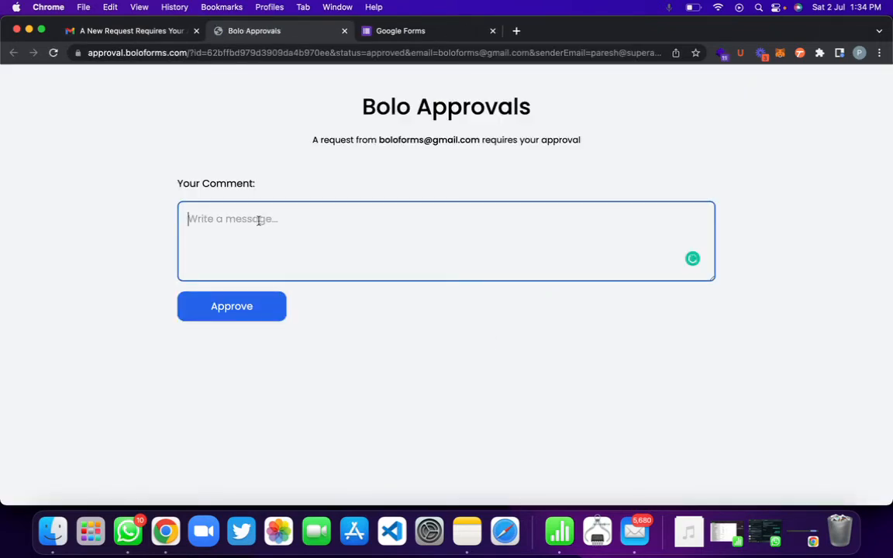
pyautogui.write('Y')
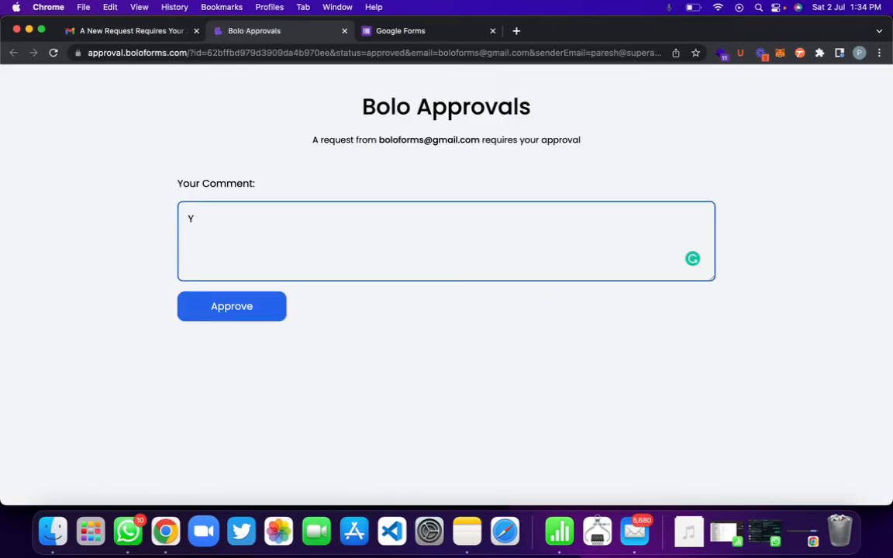
pyautogui.write('Eses')
pyautogui.click(220, 314)
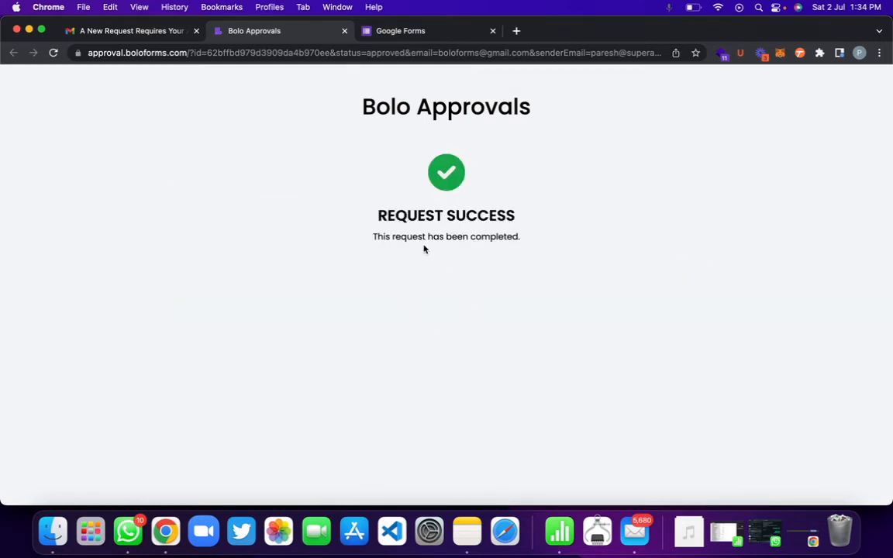
pyautogui.hotkey('ctrl', 'Up')
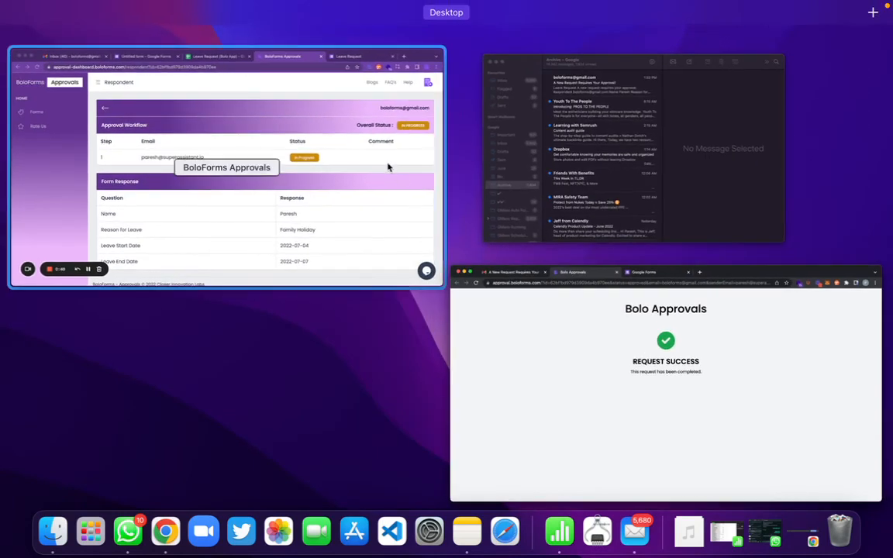
# Refresh the BoloForms dashboard to see step 1 Approved, then view the Leave Request (Bolo App) sheet
pyautogui.click(389, 165)
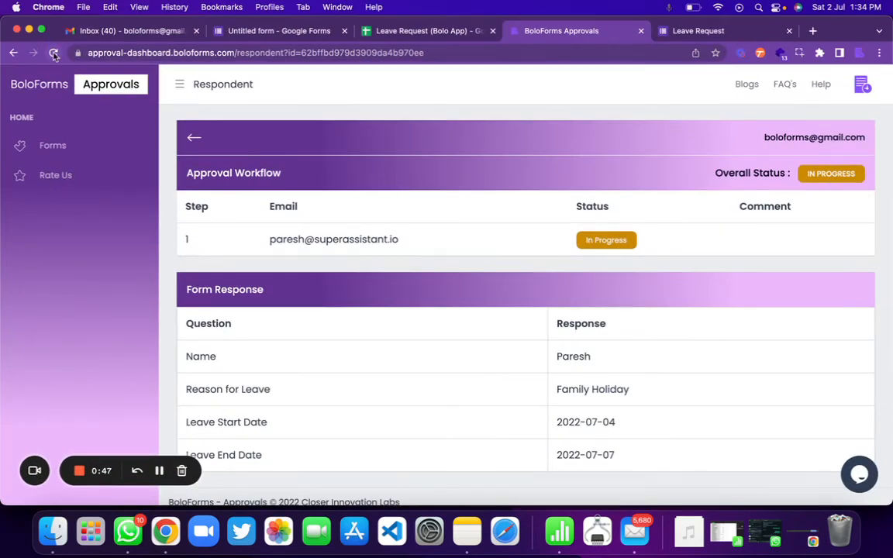
pyautogui.click(54, 53)
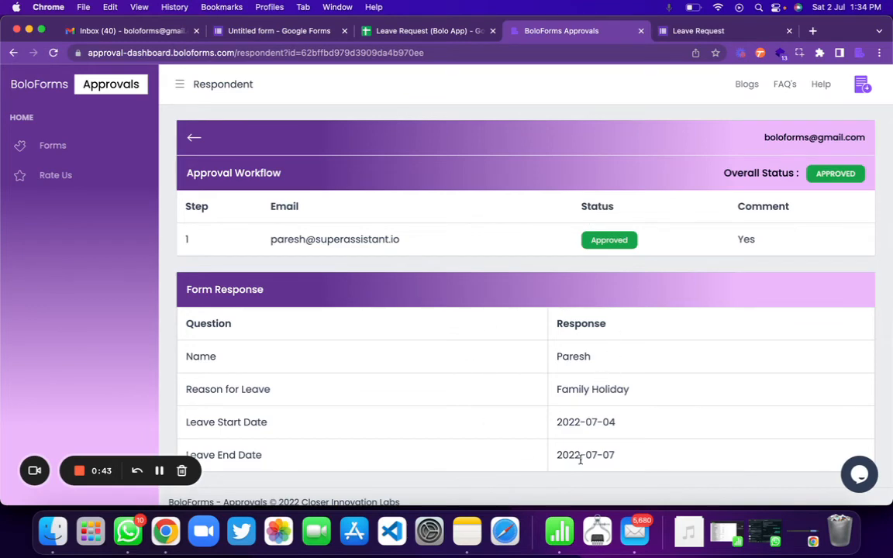
pyautogui.scroll(-1, 580, 460)
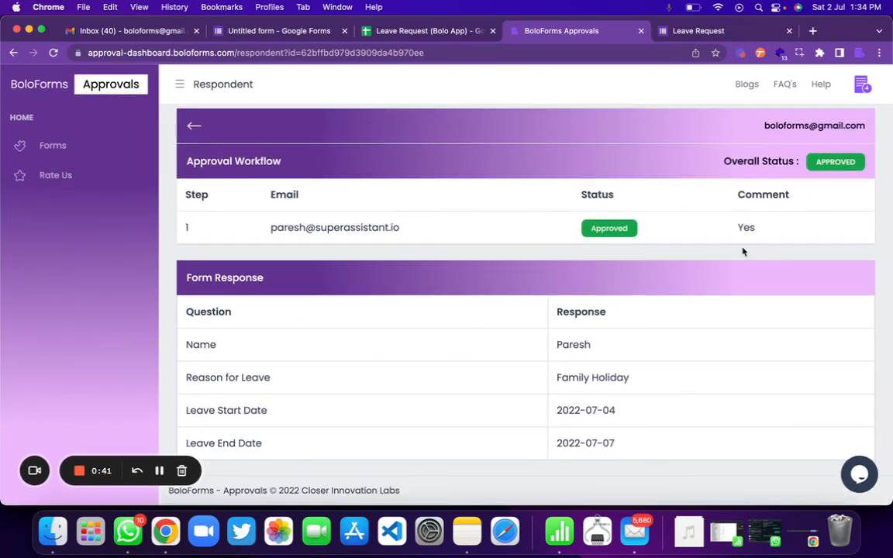
pyautogui.click(381, 31)
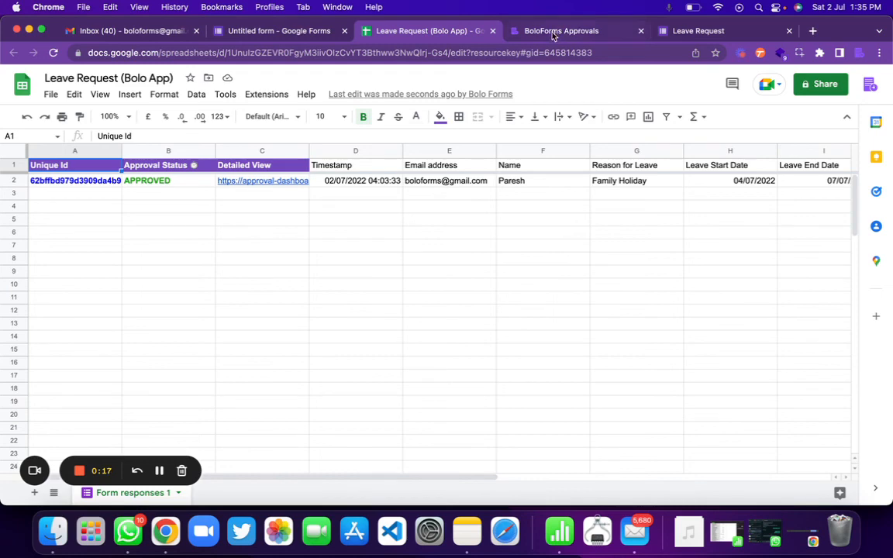
# Return to the Leave Request form's Questions and launch the Form Approvals add-on panel
pyautogui.click(274, 34)
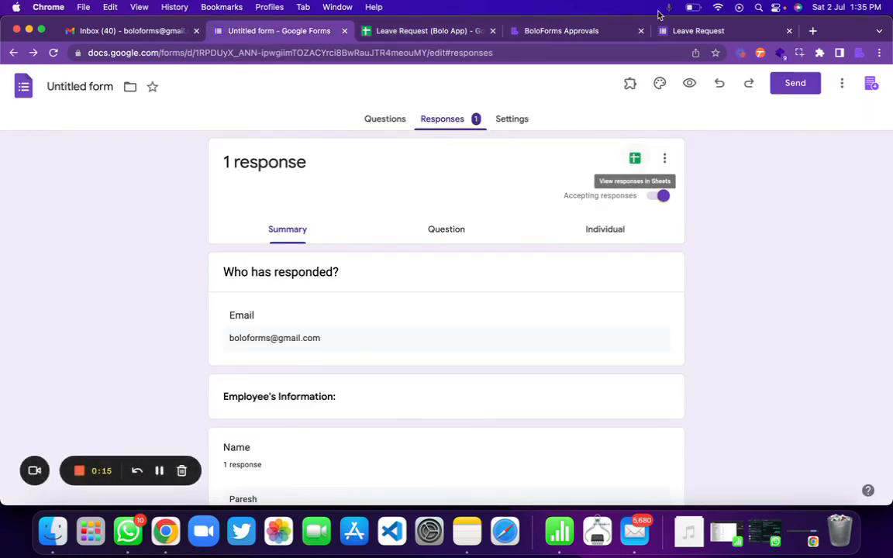
pyautogui.click(368, 124)
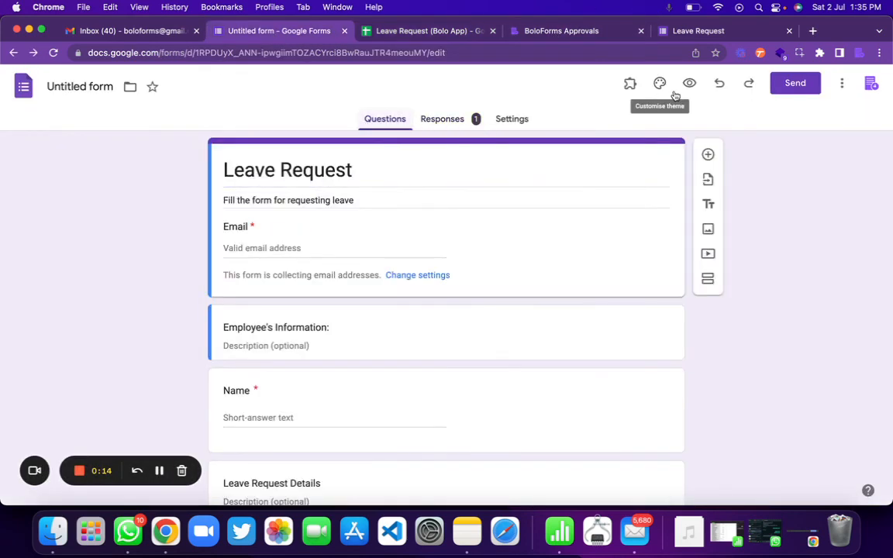
pyautogui.click(629, 86)
pyautogui.click(648, 117)
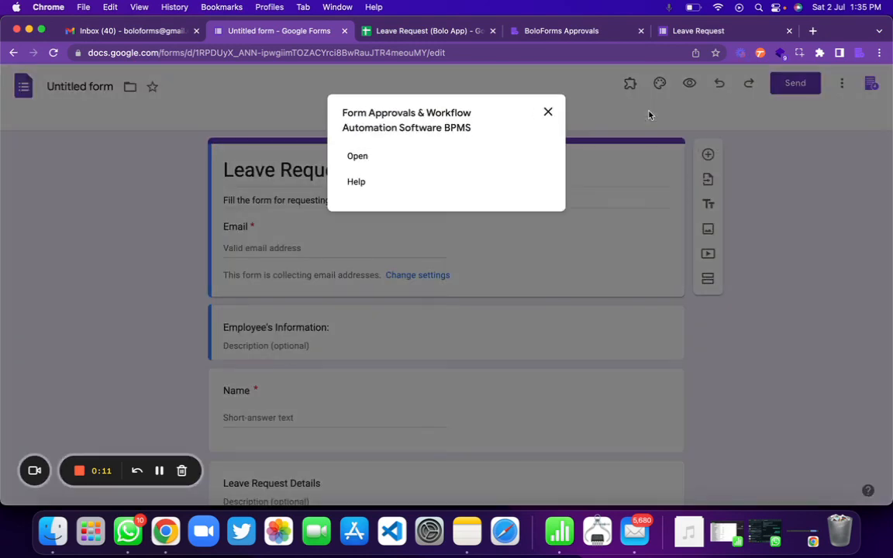
pyautogui.click(358, 157)
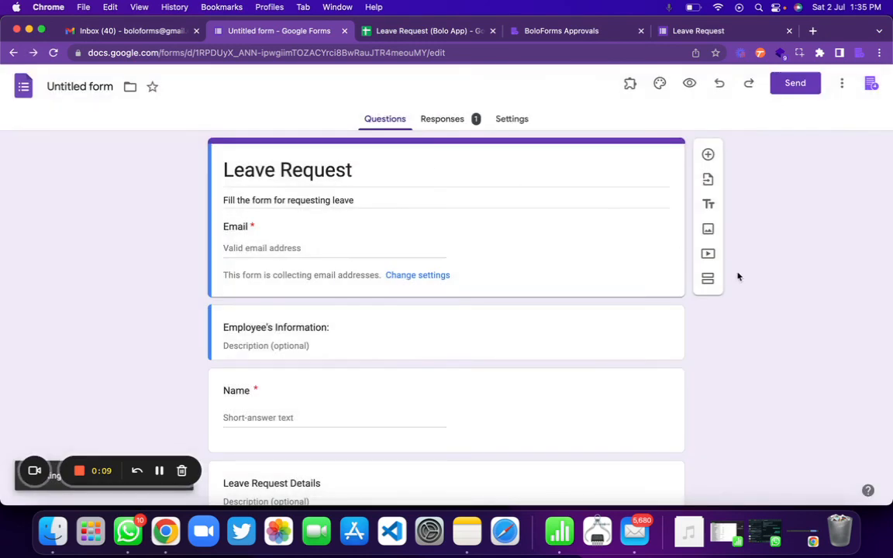